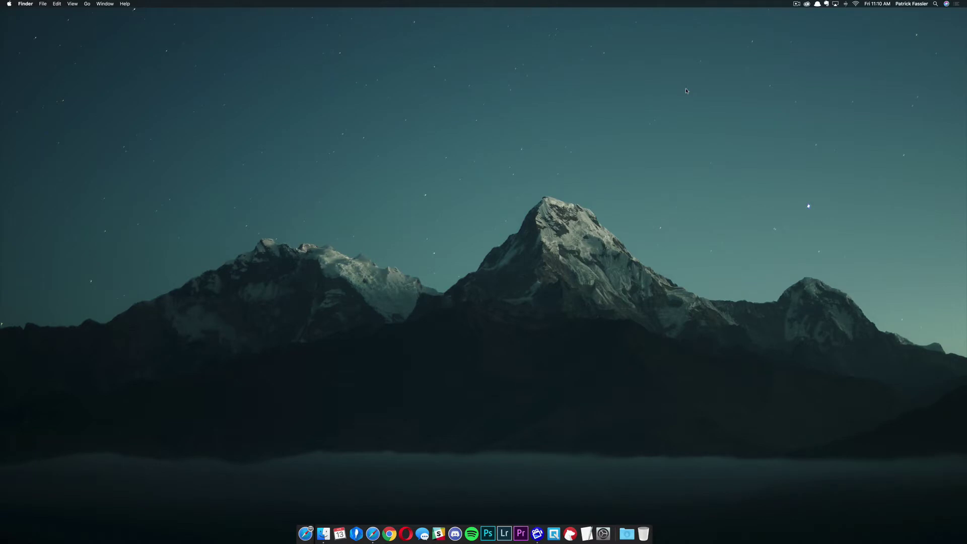
Launch Lightroom Classic CC and open the Presets tab of its Preferences
{"action": "left_click", "coordinate": [506, 539]}
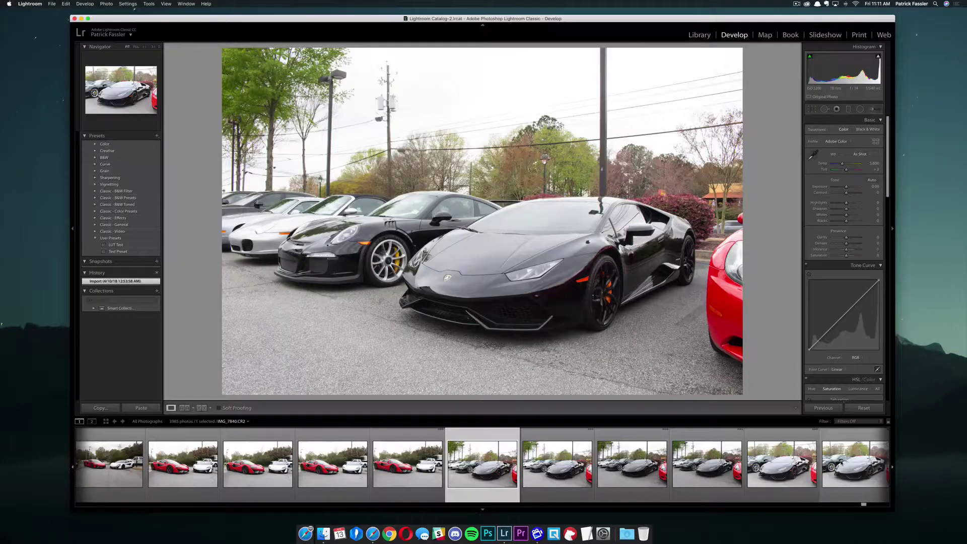
{"action": "left_click", "coordinate": [30, 4]}
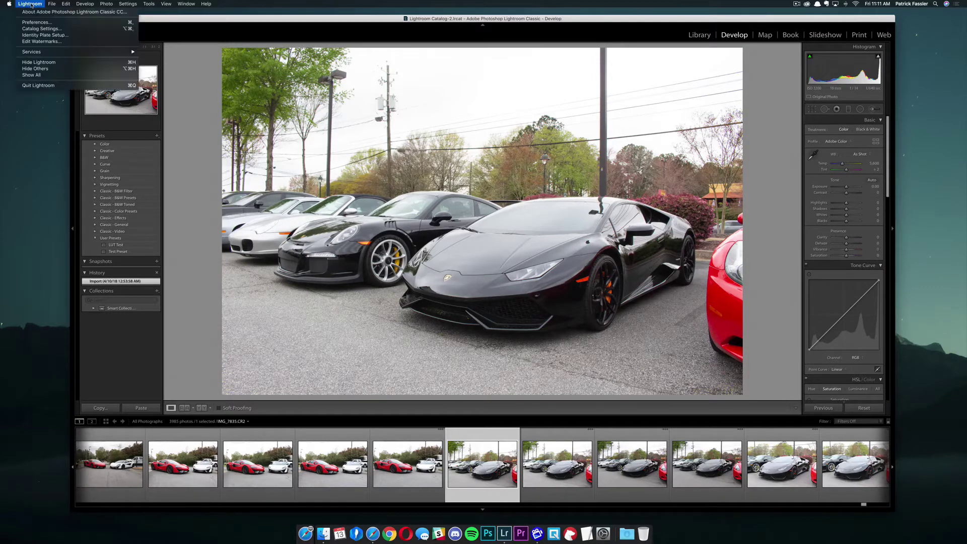
{"action": "left_click", "coordinate": [37, 22]}
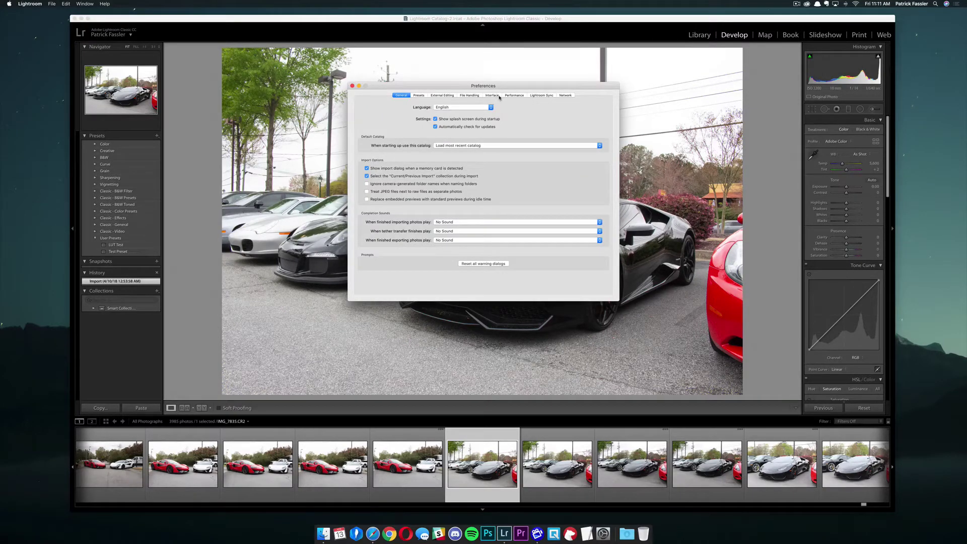
{"action": "left_click", "coordinate": [418, 96]}
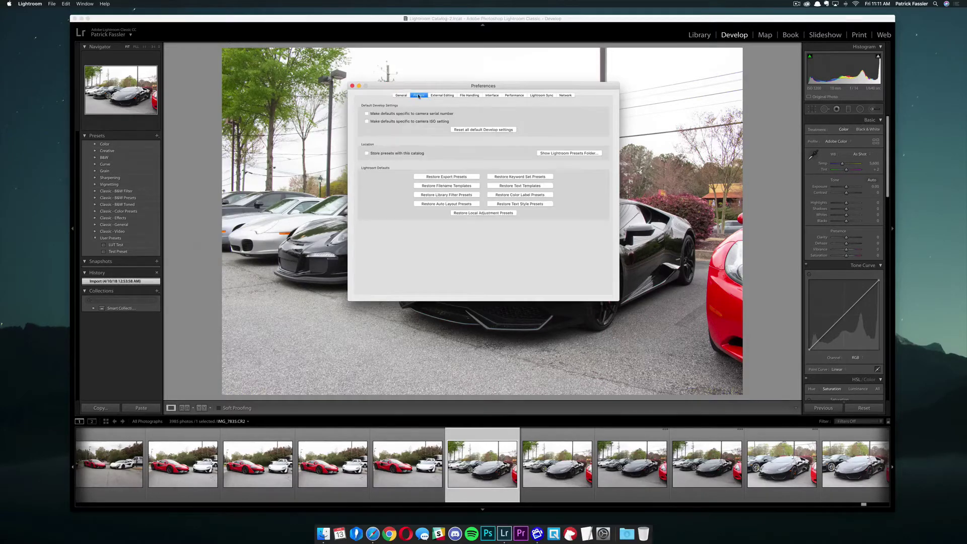
Reveal the Lightroom presets folder in Finder and open Lightroom > Develop Presets > User Presets
{"action": "left_click", "coordinate": [559, 153]}
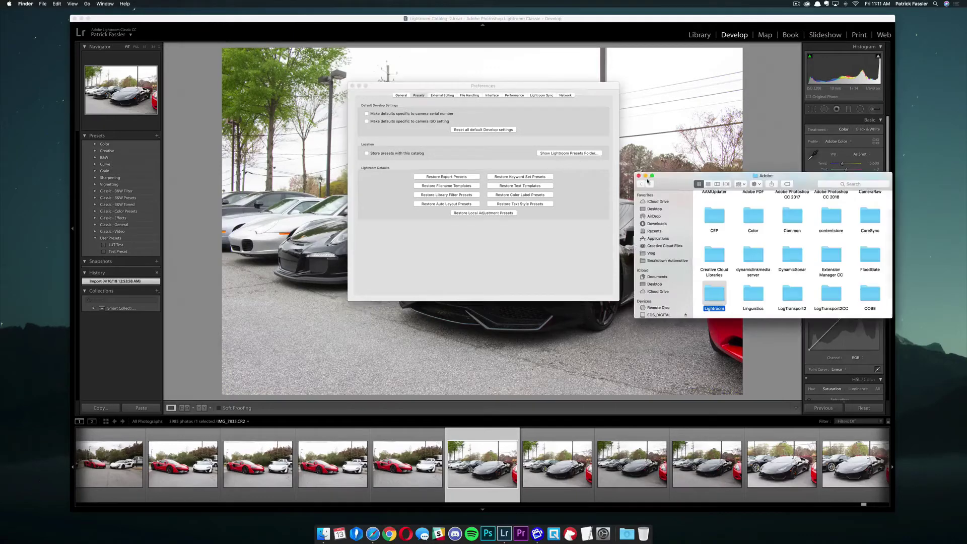
{"action": "left_click_drag", "start_coordinate": [647, 181], "coordinate": [370, 137]}
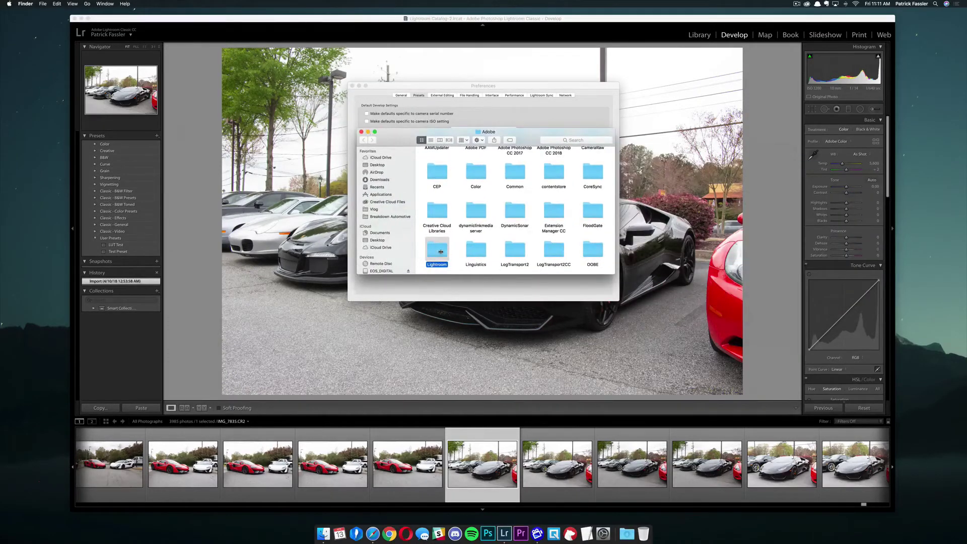
{"action": "double_click", "coordinate": [440, 251]}
{"action": "scroll", "coordinate": [450, 253], "scroll_direction": "down", "scroll_amount": 2}
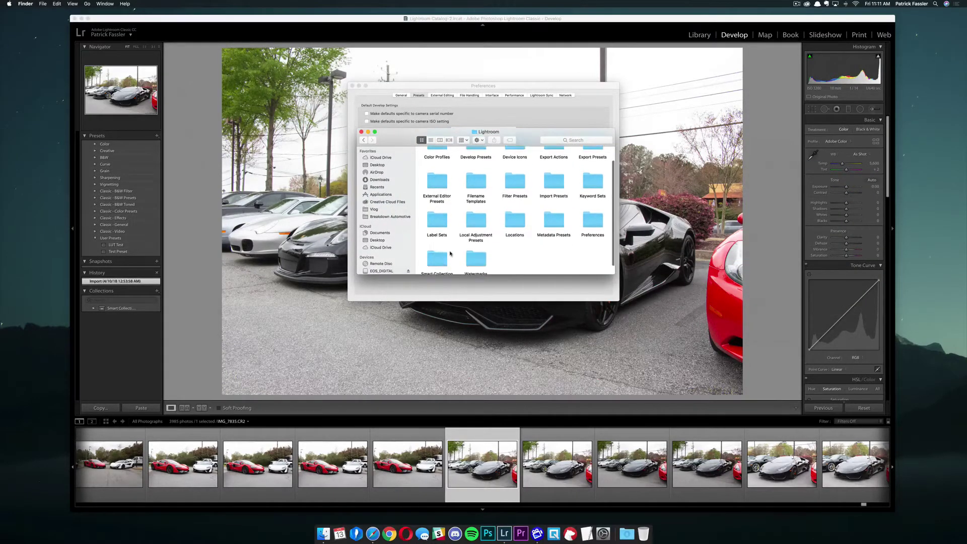
{"action": "scroll", "coordinate": [450, 253], "scroll_direction": "up", "scroll_amount": 2}
{"action": "double_click", "coordinate": [478, 160]}
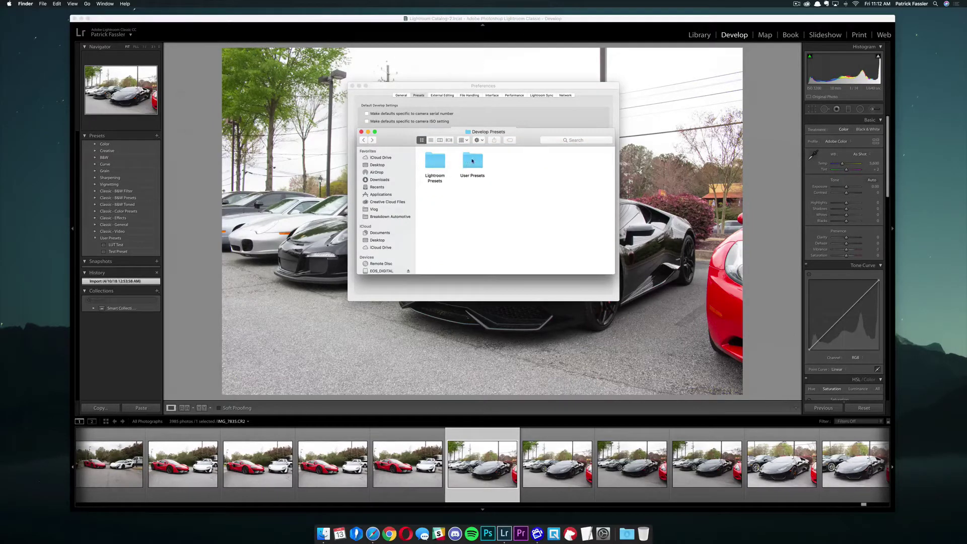
{"action": "double_click", "coordinate": [472, 160]}
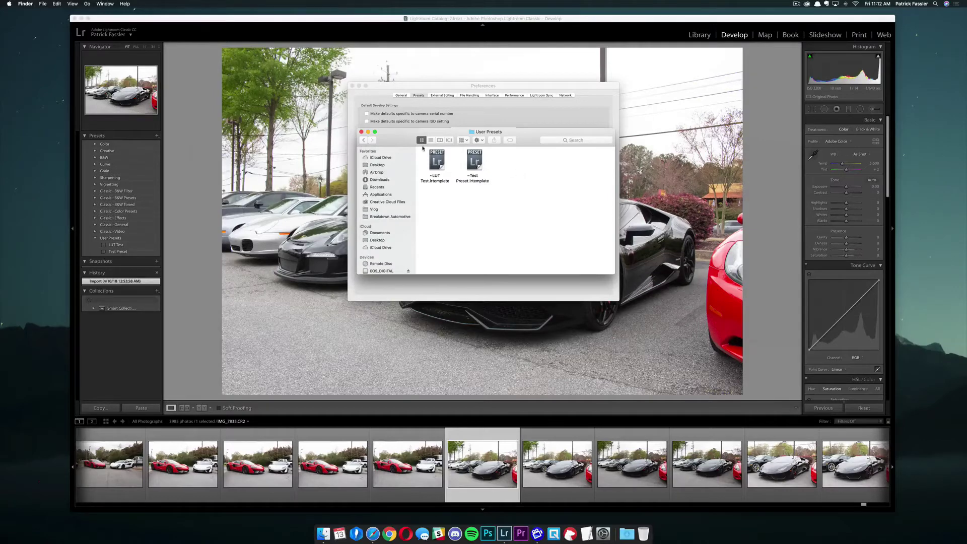
Look inside the Lightroom Presets folder, then return to the User Presets folder
{"action": "left_click", "coordinate": [365, 142]}
{"action": "double_click", "coordinate": [437, 163]}
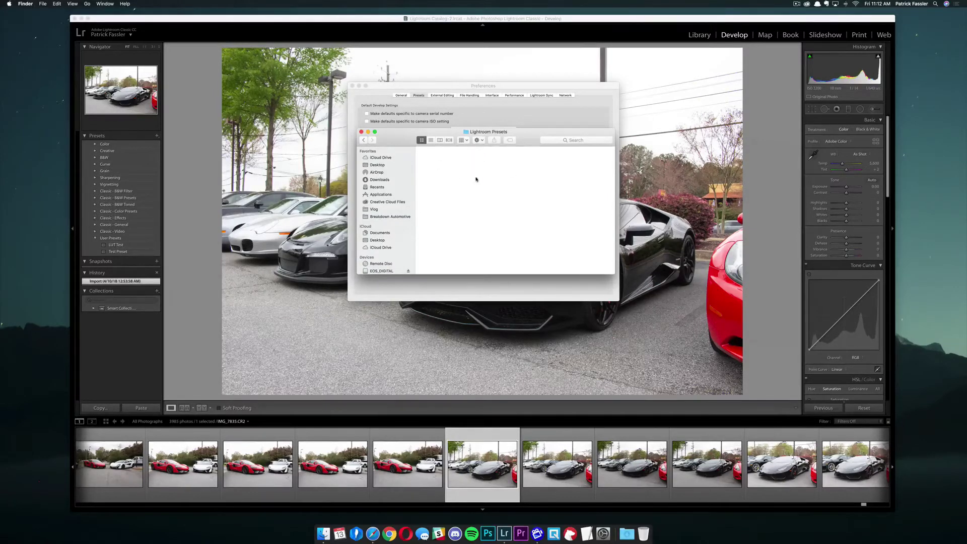
{"action": "left_click_drag", "start_coordinate": [428, 162], "coordinate": [510, 198]}
{"action": "left_click", "coordinate": [363, 141]}
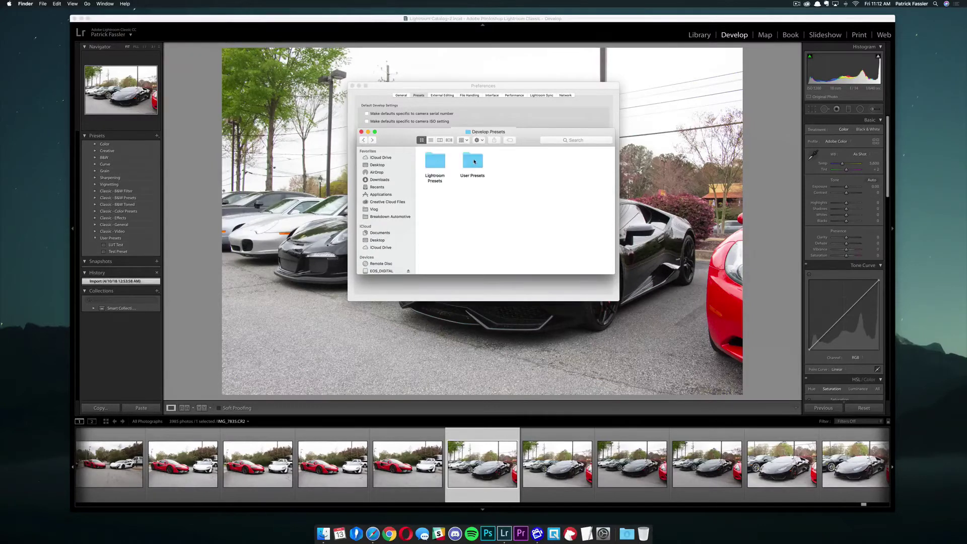
{"action": "left_click", "coordinate": [475, 161]}
{"action": "double_click", "coordinate": [474, 162]}
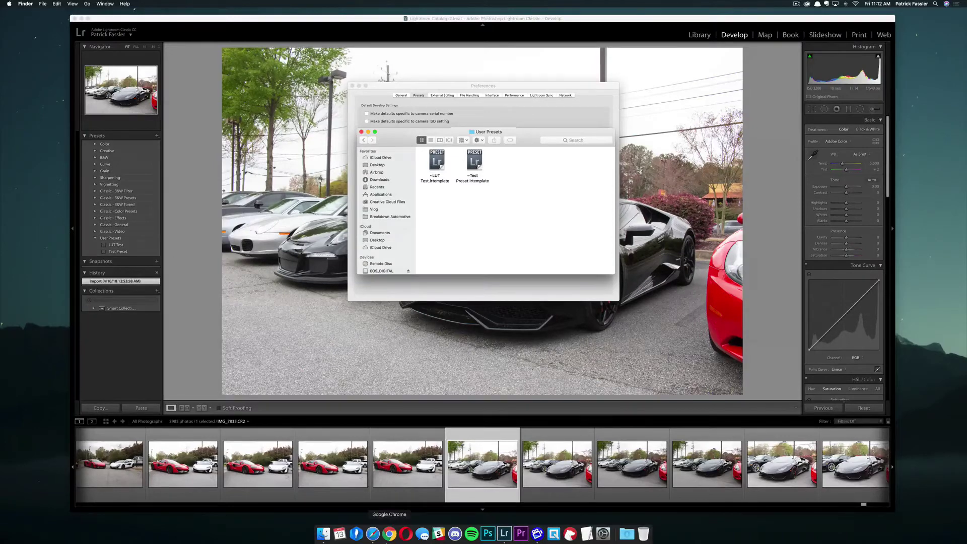
Download the free Guava Jelly preset from its web page in Safari, then close Safari
{"action": "left_click", "coordinate": [373, 533]}
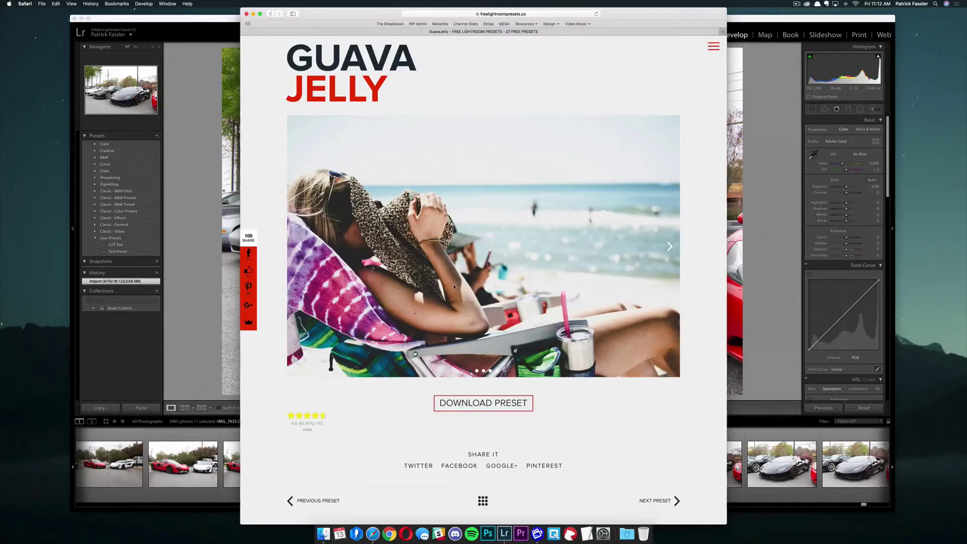
{"action": "scroll", "coordinate": [471, 353], "scroll_direction": "down", "scroll_amount": 2}
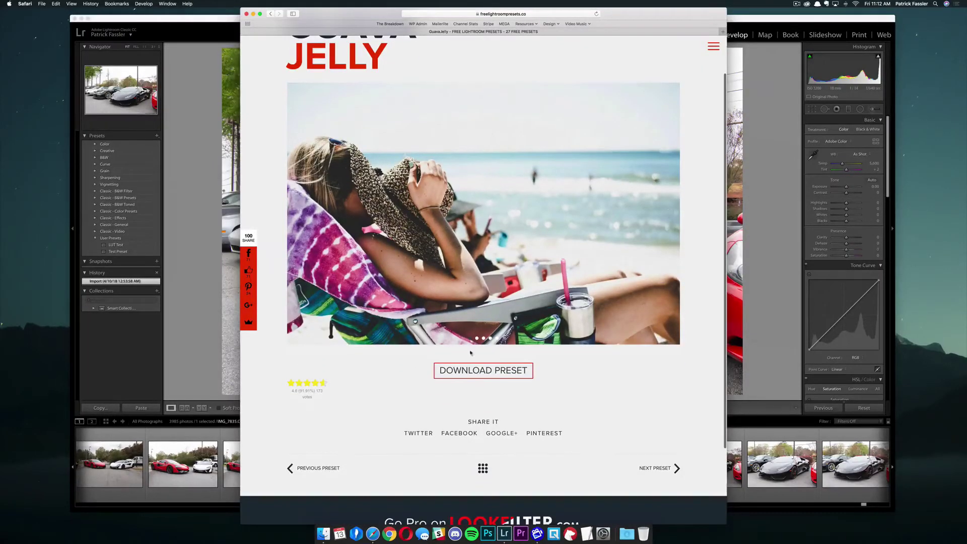
{"action": "left_click", "coordinate": [496, 373]}
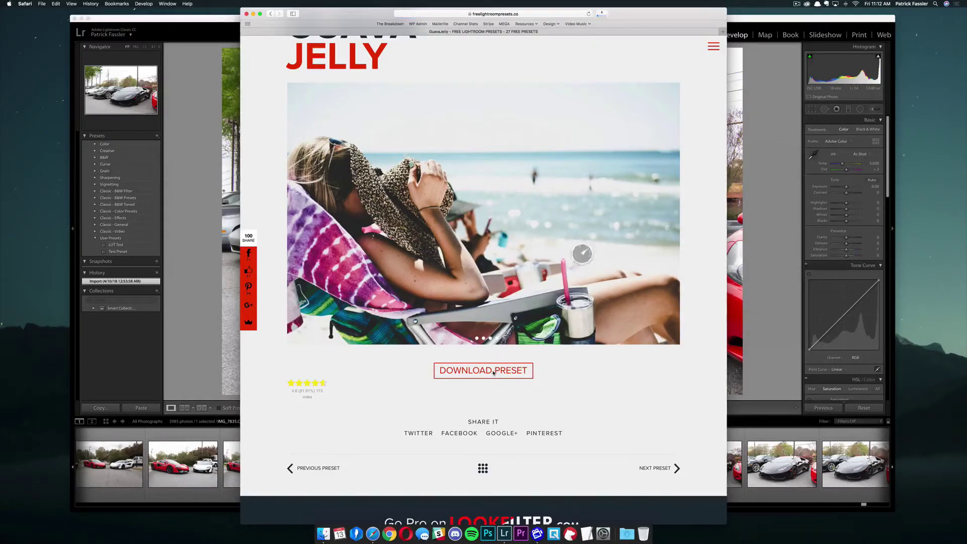
{"action": "left_click", "coordinate": [246, 14]}
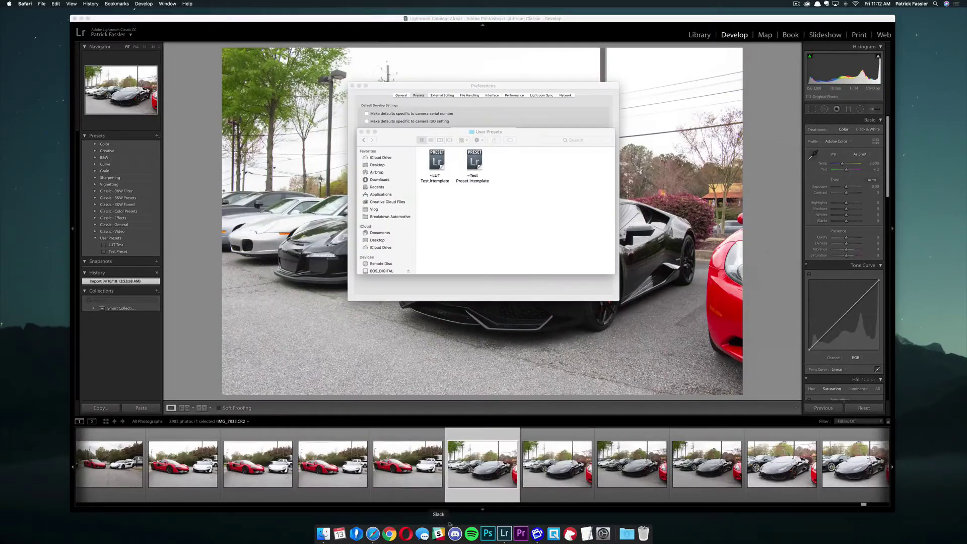
Drag the Guava-Jelly .lrtemplate from the FLP.co-Guava-Jelly download folder into User Presets
{"action": "left_click", "coordinate": [627, 534]}
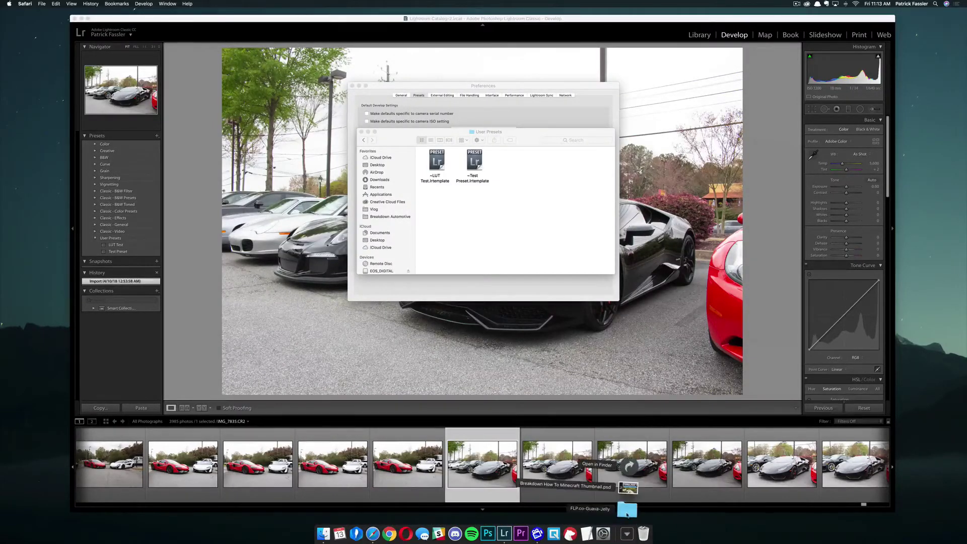
{"action": "left_click", "coordinate": [627, 511]}
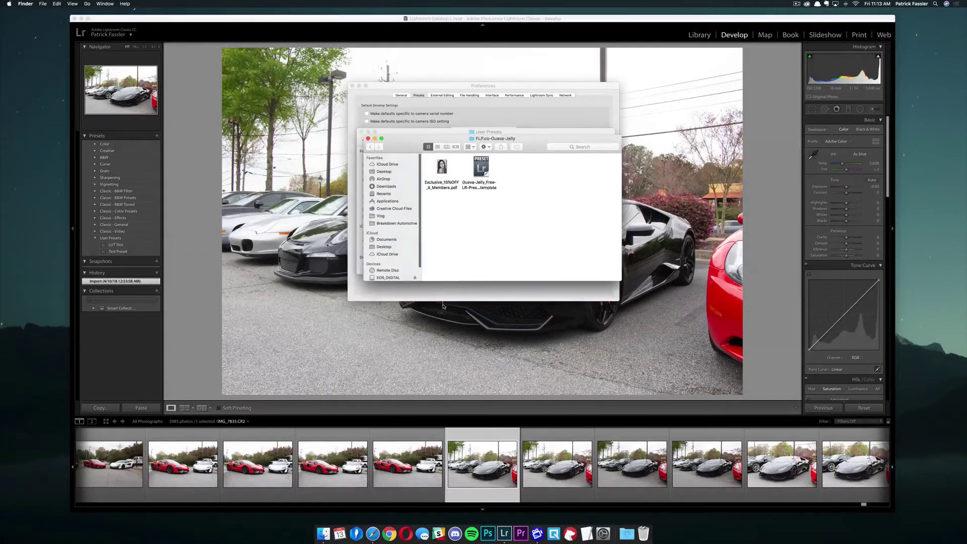
{"action": "left_click_drag", "start_coordinate": [534, 143], "coordinate": [732, 194]}
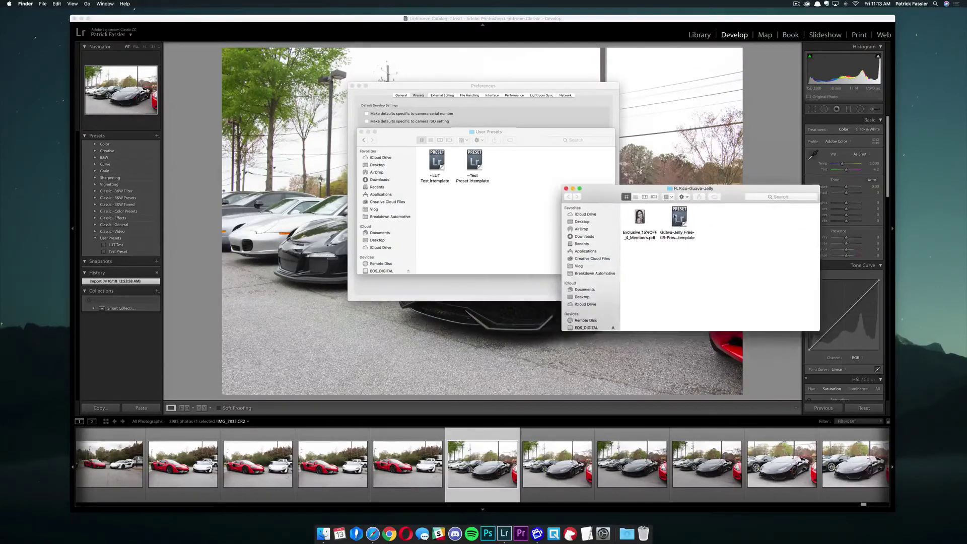
{"action": "left_click", "coordinate": [678, 217]}
{"action": "left_click_drag", "start_coordinate": [679, 219], "coordinate": [514, 162]}
{"action": "left_click", "coordinate": [544, 164]}
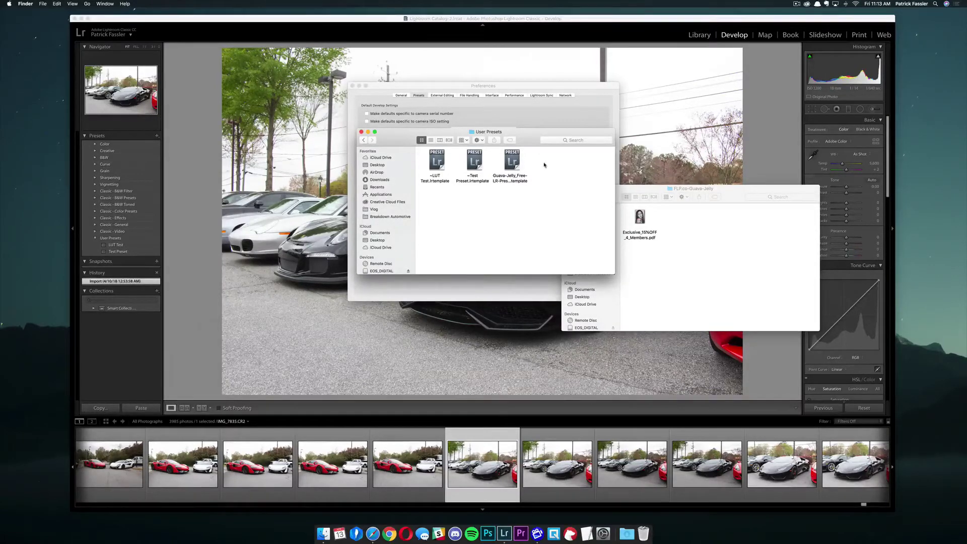
Quit Lightroom and relaunch it from the Dock to load the Guava-Jelly preset
{"action": "left_click", "coordinate": [174, 151]}
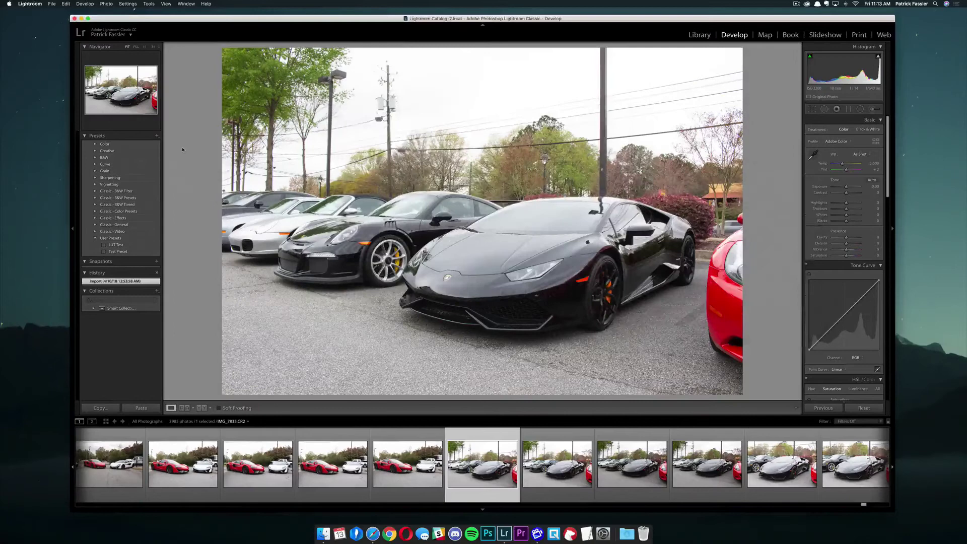
{"action": "left_click", "coordinate": [30, 3]}
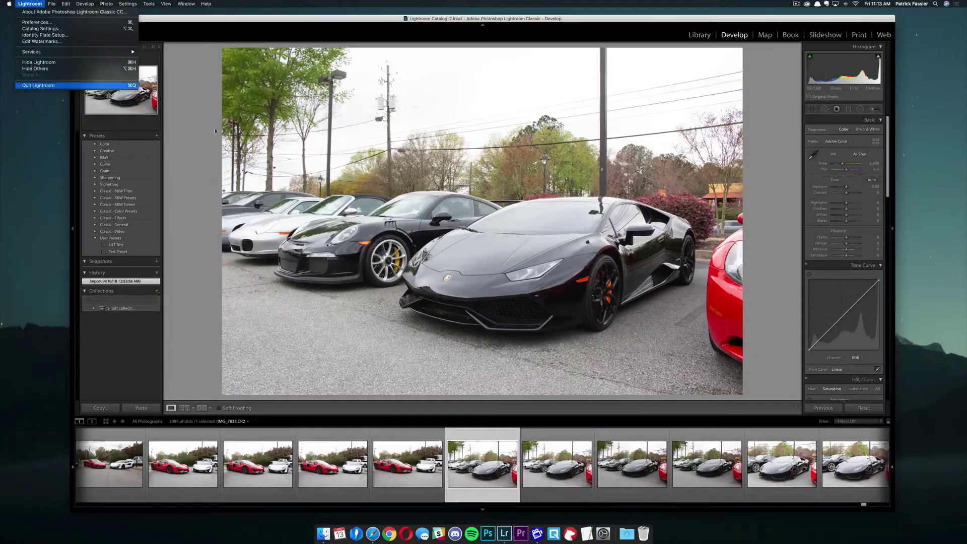
{"action": "left_click", "coordinate": [38, 86]}
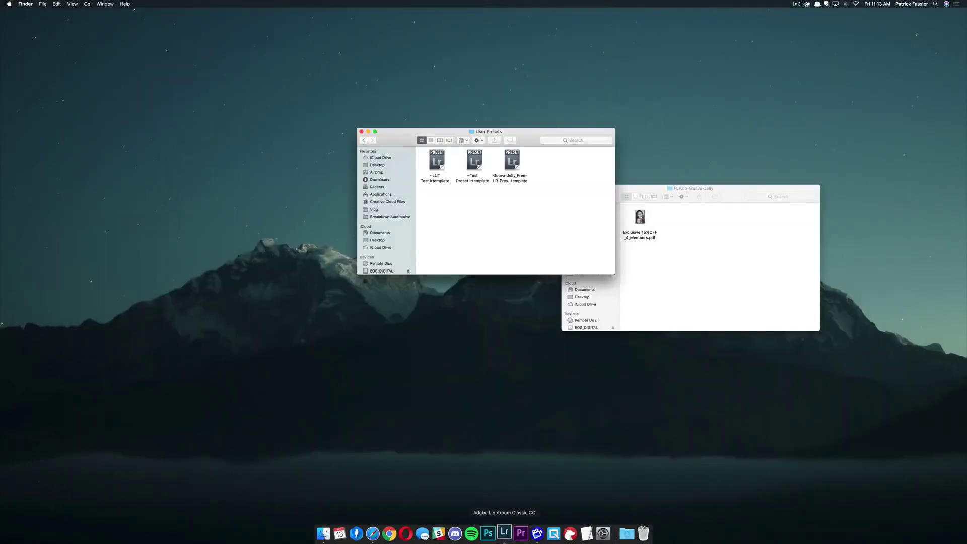
{"action": "left_click", "coordinate": [503, 534]}
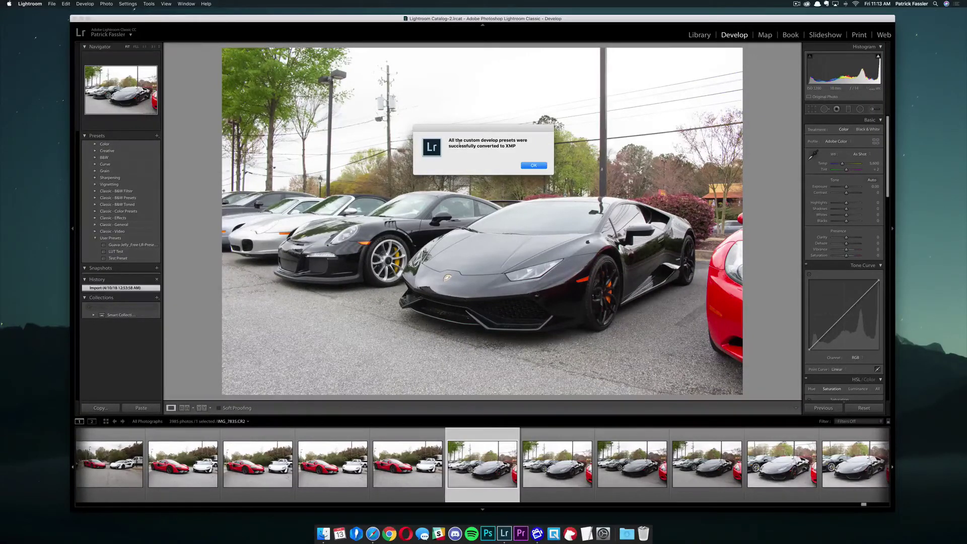
Dismiss the XMP conversion notice, apply Guava-Jelly to the car photo, and show Before/After
{"action": "left_click", "coordinate": [538, 165]}
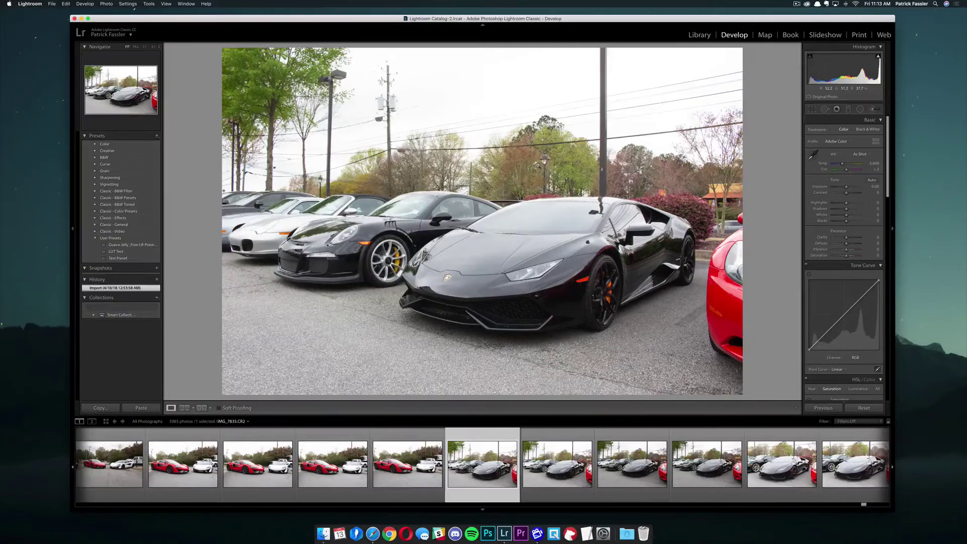
{"action": "left_click", "coordinate": [134, 246]}
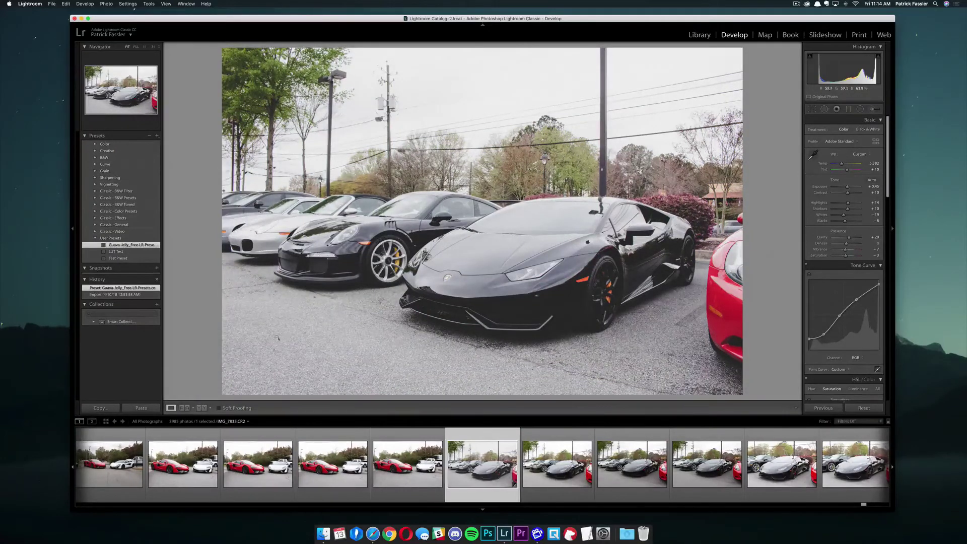
{"action": "left_click", "coordinate": [202, 408]}
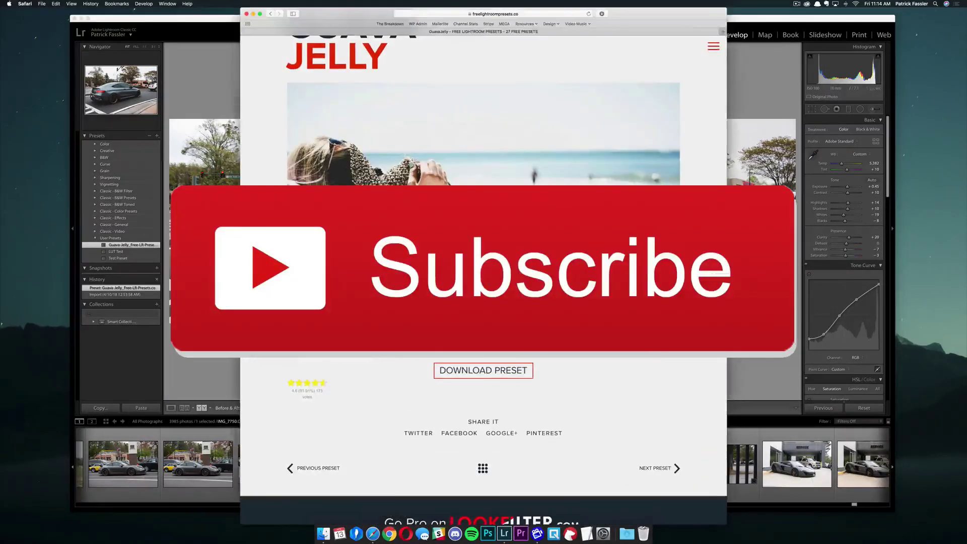
Switch from Safari back to Lightroom's Before/After view of the grey coupe photo
{"action": "scroll", "coordinate": [484, 272], "scroll_direction": "up", "scroll_amount": 2}
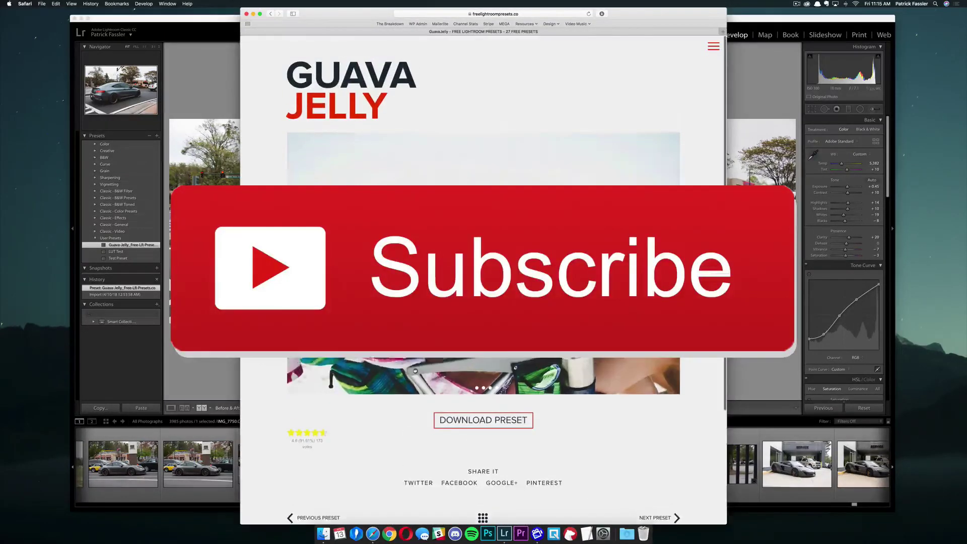
{"action": "key", "text": "super+Tab"}
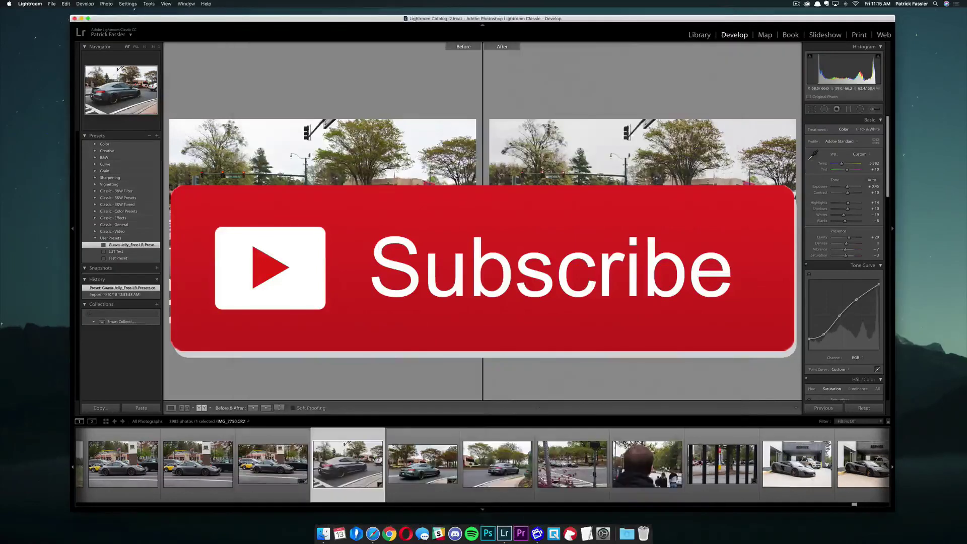